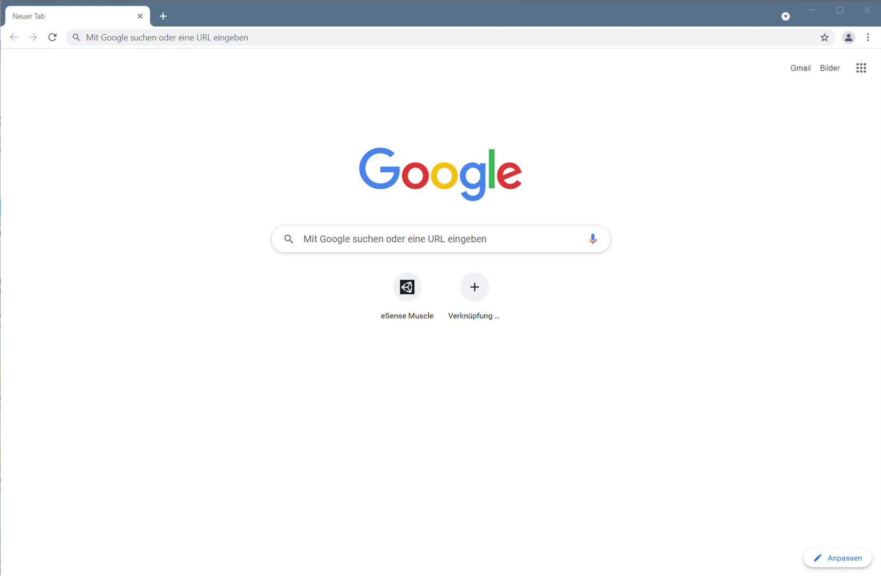
Open the desktop version of the eSense Muscle web app from its start page.
left_click(404, 295)
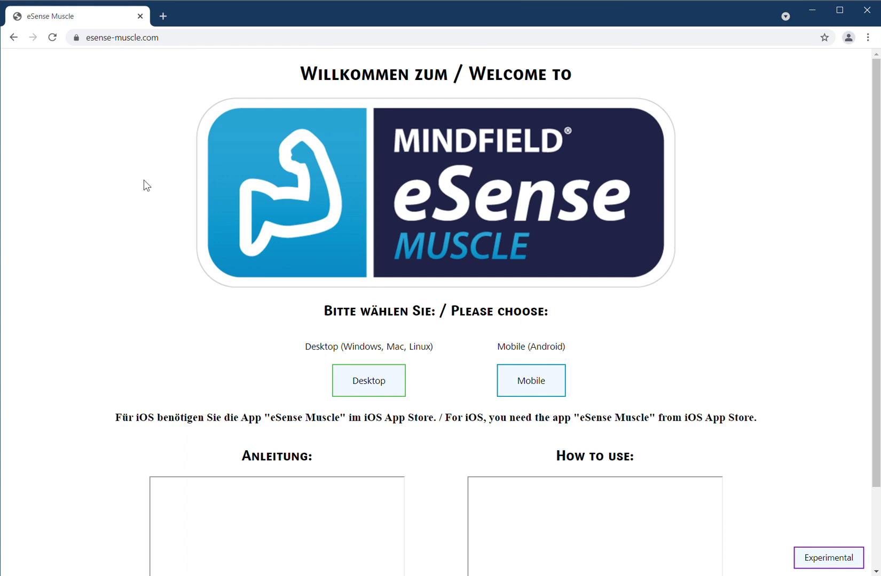
left_click(394, 387)
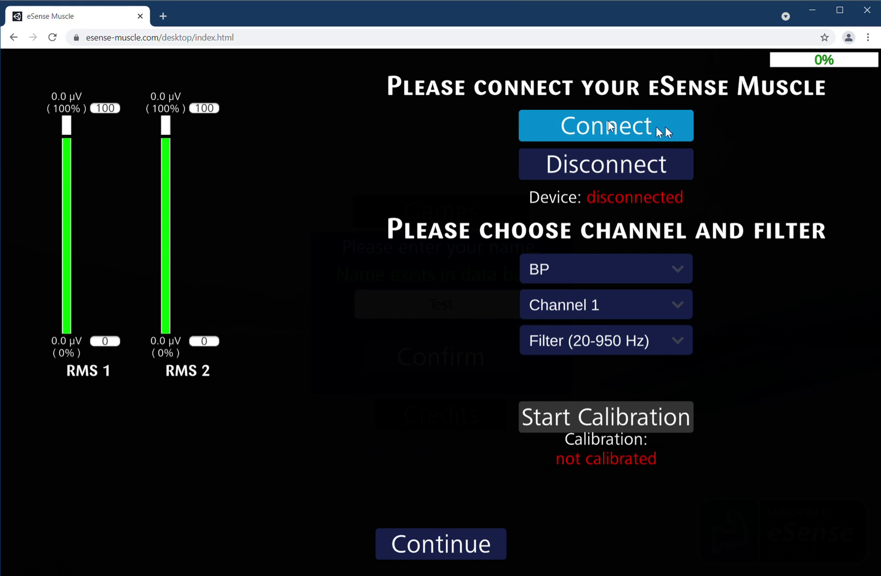
Connect the eSense Muscle by pairing the device offered in the browser's pairing request.
left_click(542, 126)
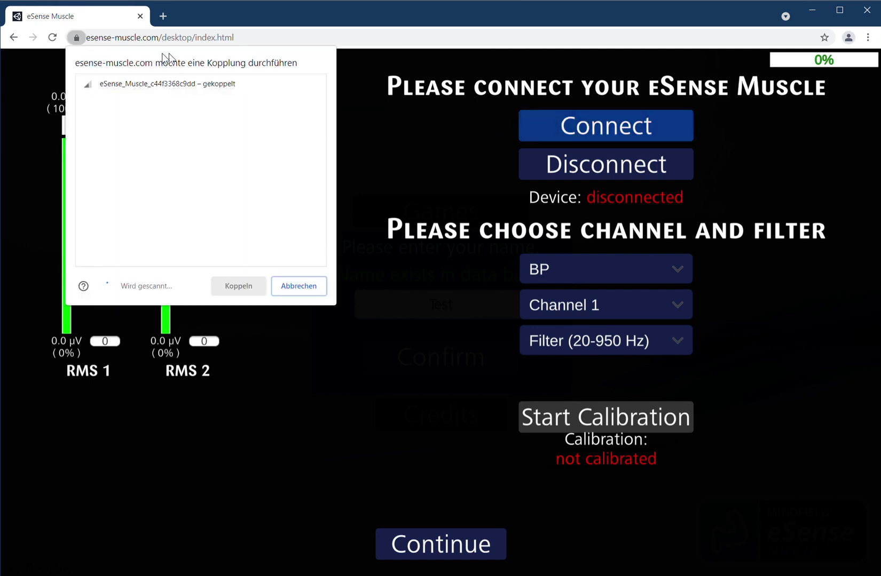
left_click(127, 86)
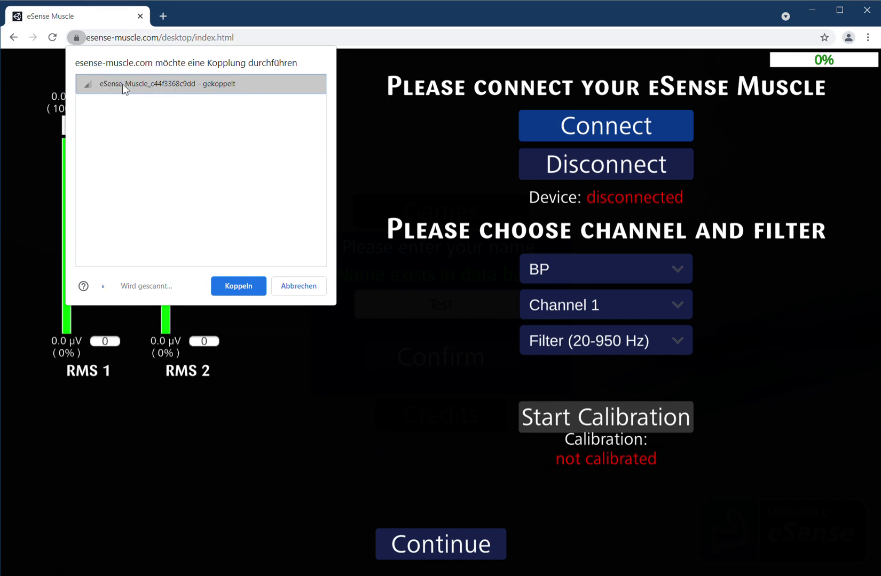
left_click(233, 279)
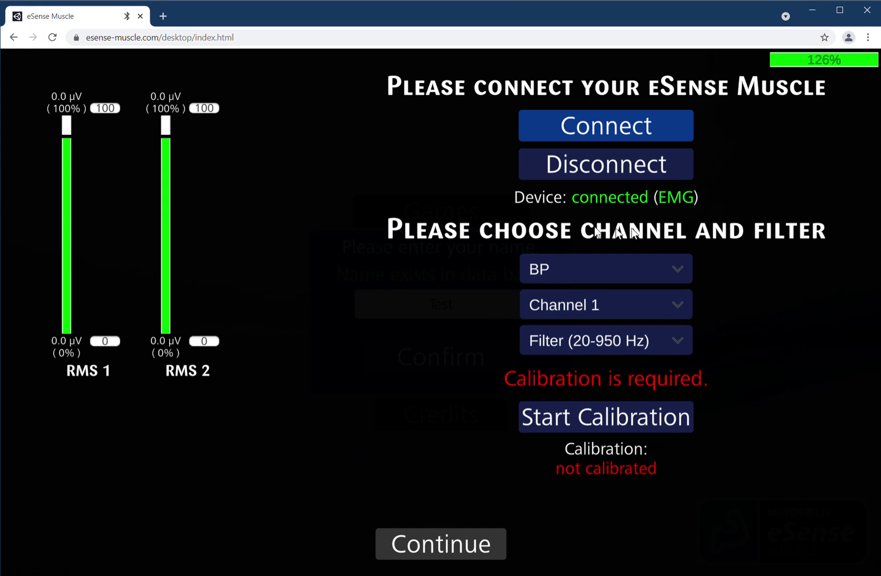
Keep the signal type at BP, choose Channel 1+2 with the 100-200 Hz filter, and start the calibration.
left_click(557, 274)
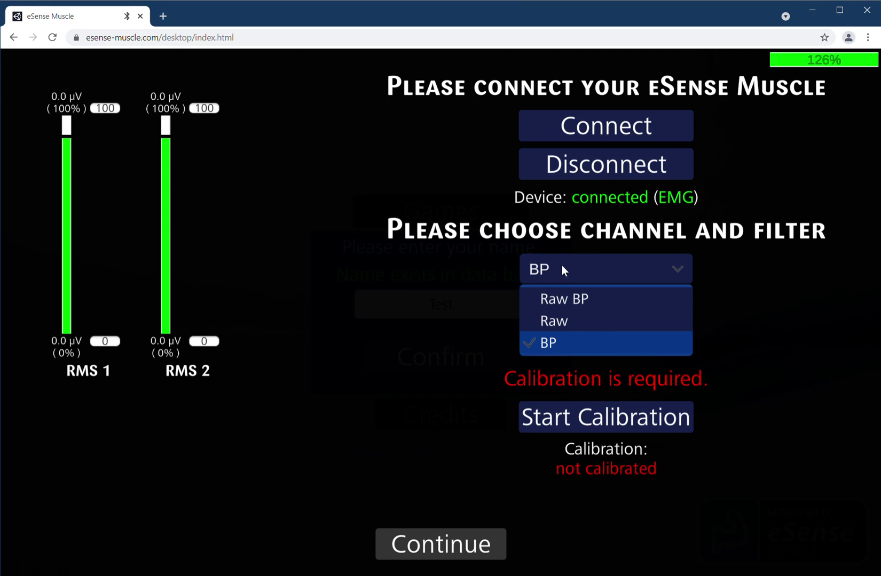
left_click(562, 267)
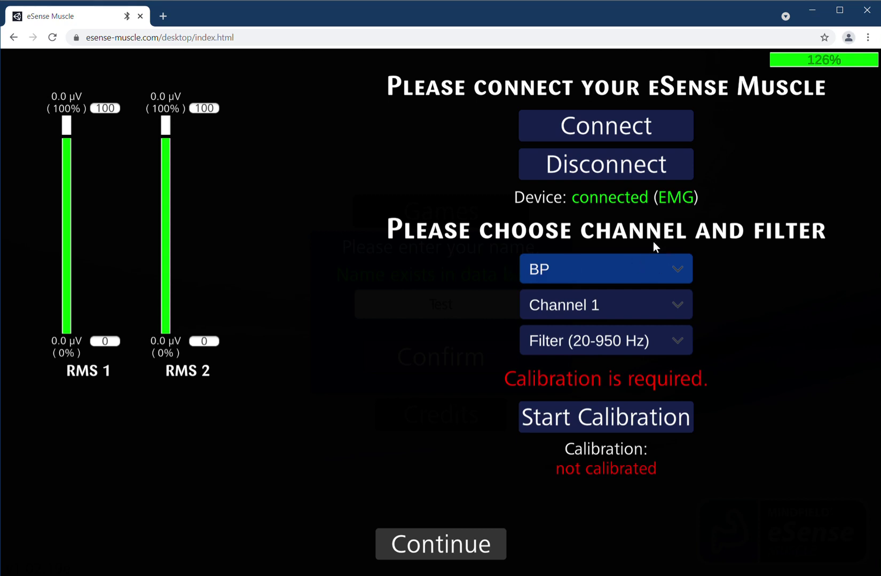
left_click(646, 310)
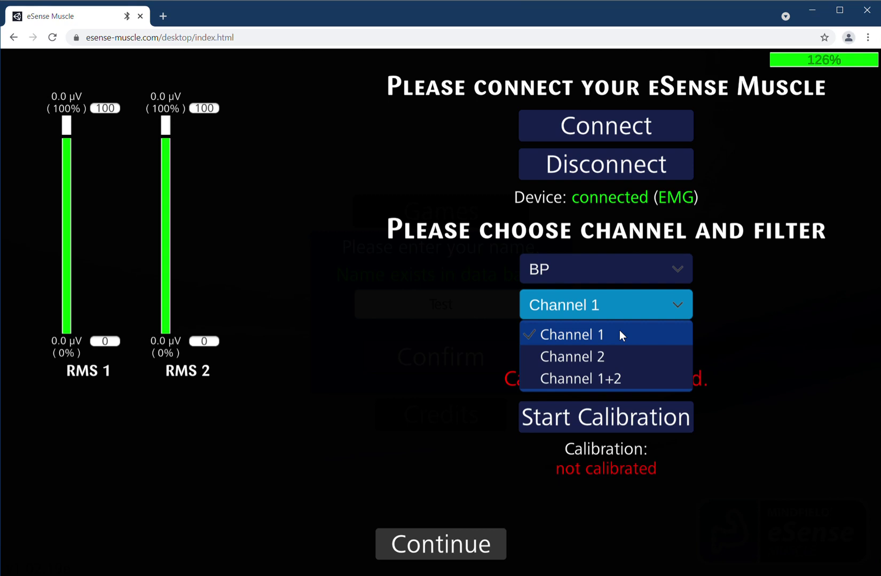
left_click(620, 377)
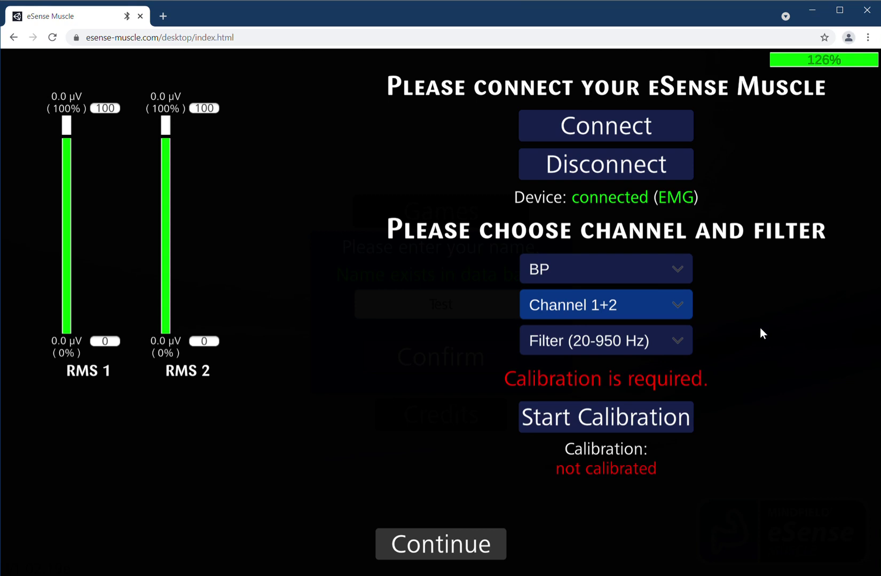
left_click(624, 352)
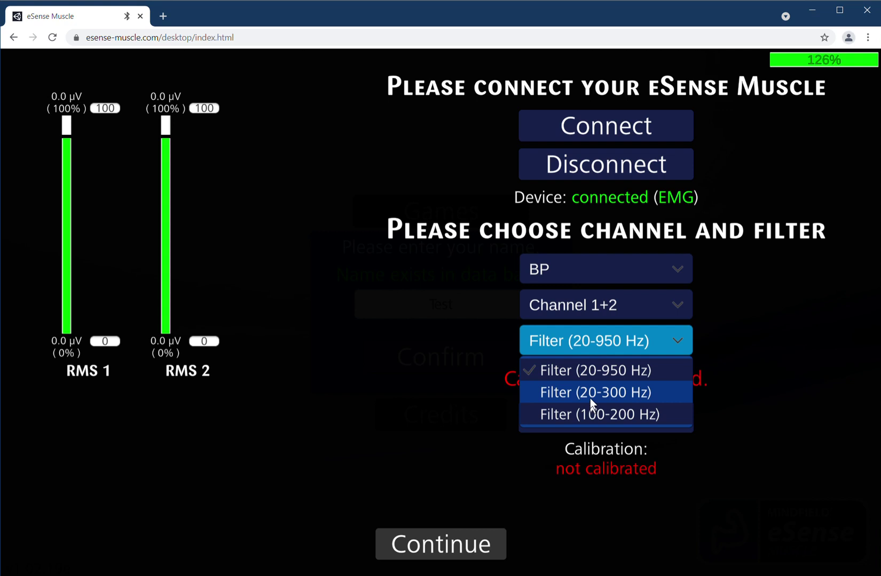
left_click(618, 419)
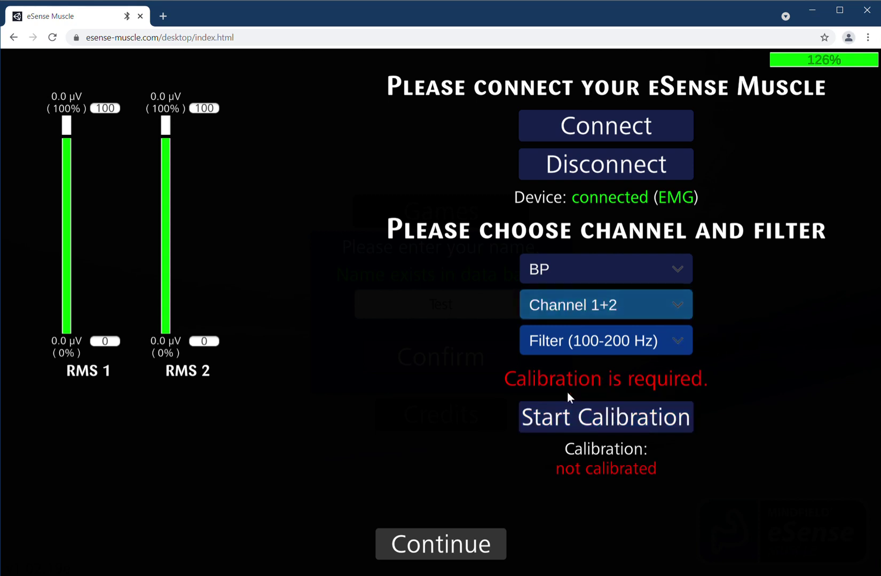
left_click(602, 421)
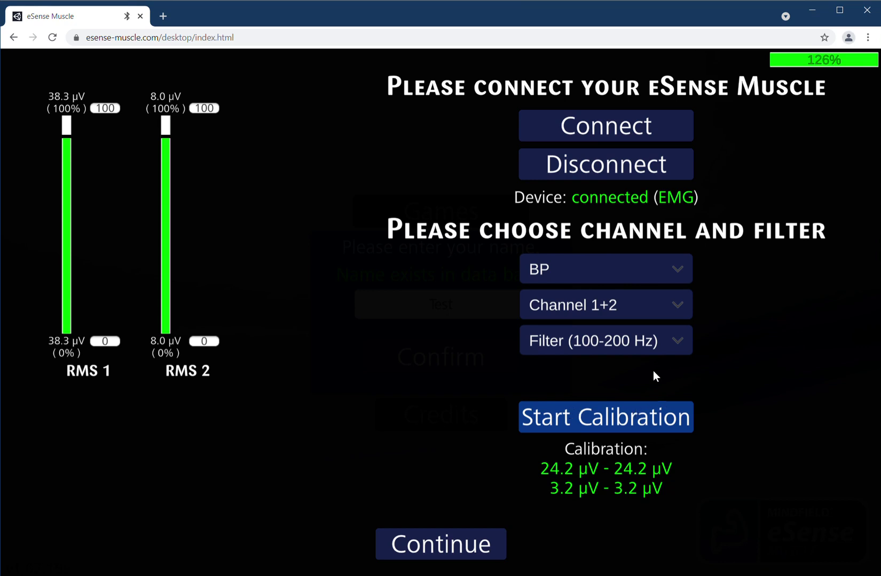
left_click(610, 414)
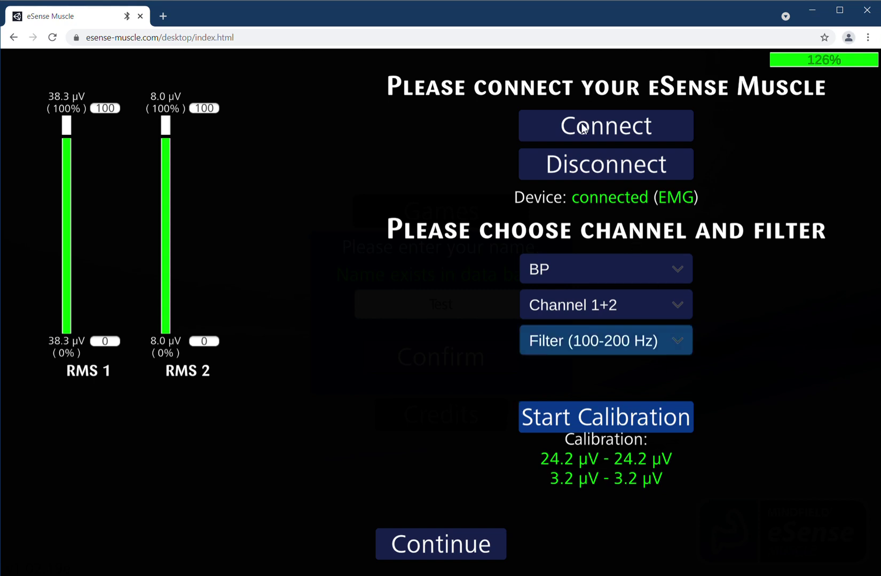
Disconnect the eSense Muscle and reload the page.
left_click(580, 167)
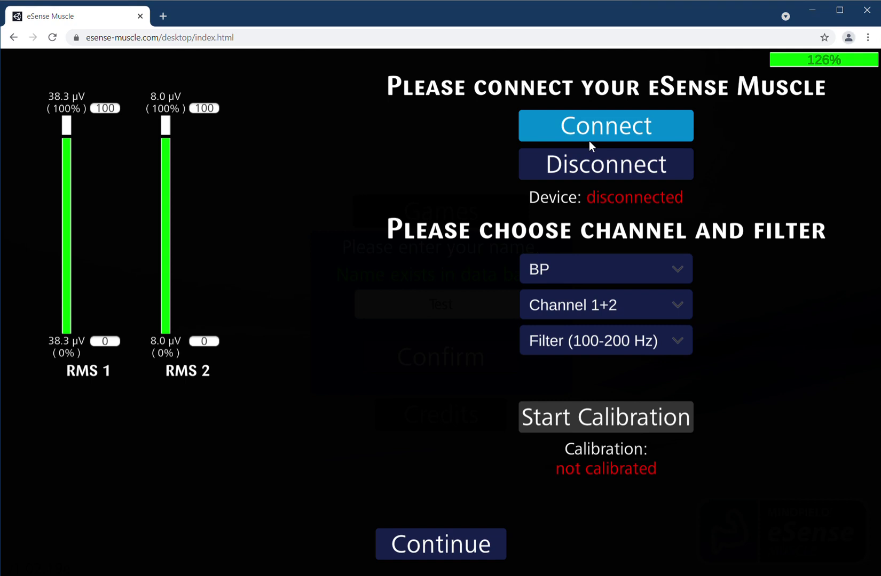
left_click(53, 37)
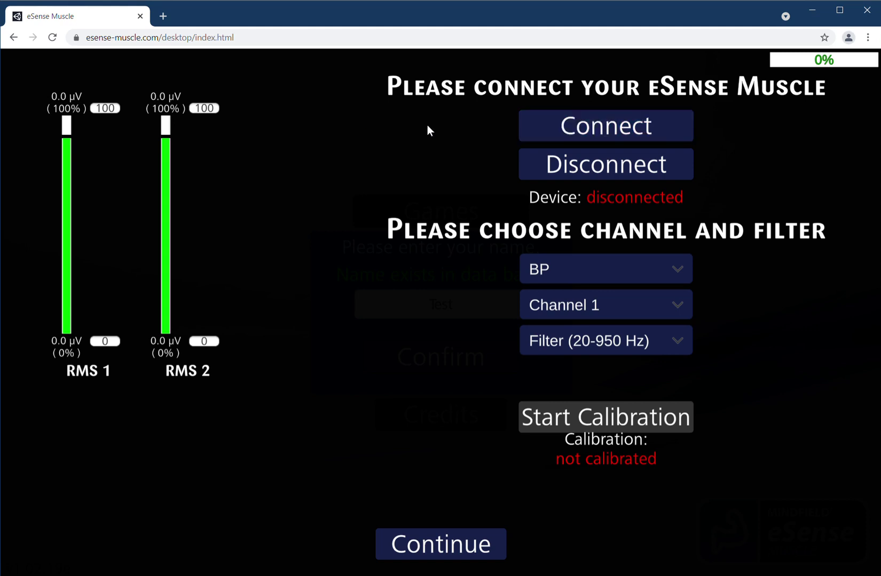
Reconnect the eSense Muscle on the reloaded page by pairing the listed device.
left_click(609, 127)
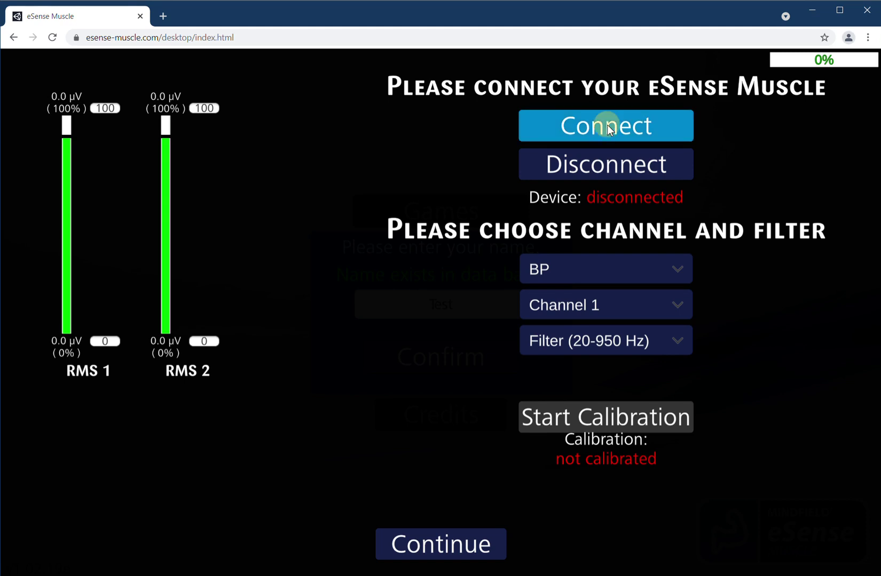
left_click(113, 84)
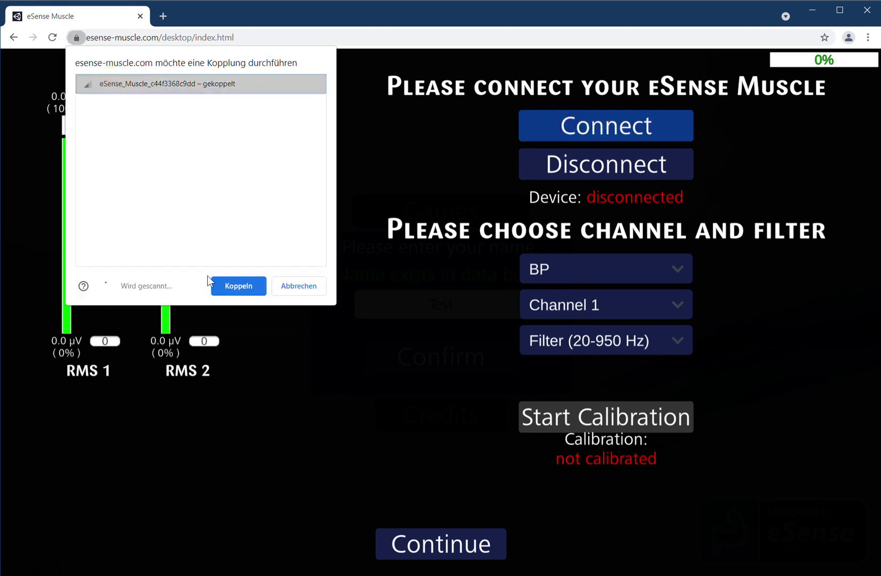
left_click(227, 281)
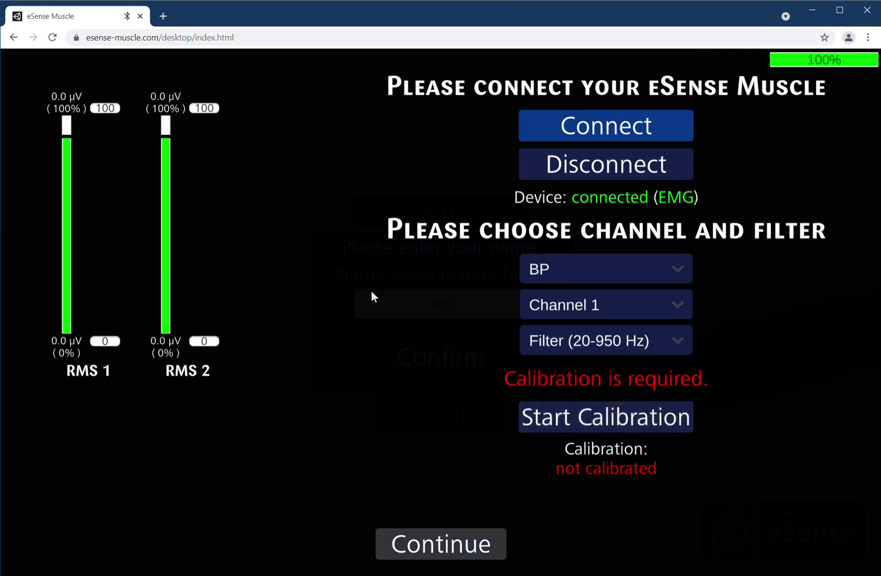
Set the channel to Channel 1+2 and the filter to 100-200 Hz, and calibrate the sensor.
left_click(610, 311)
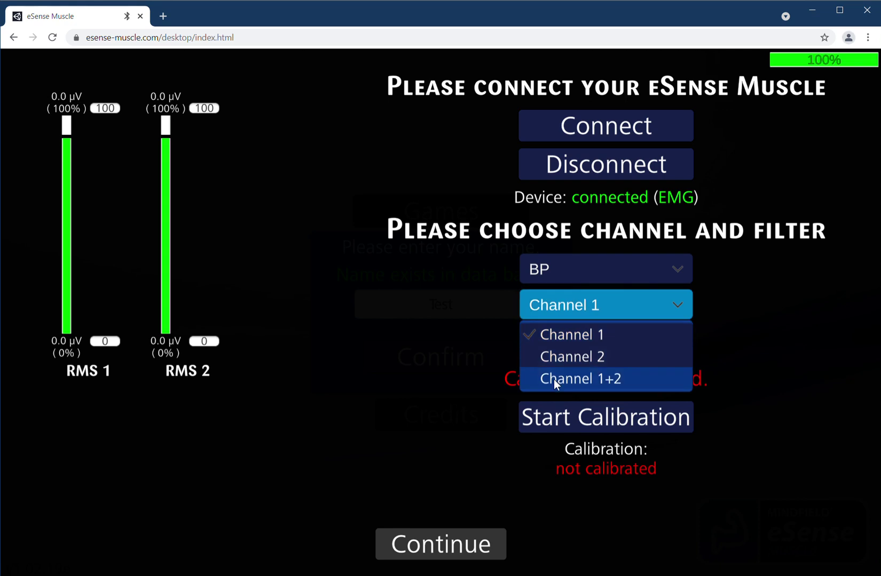
left_click(555, 378)
left_click(557, 339)
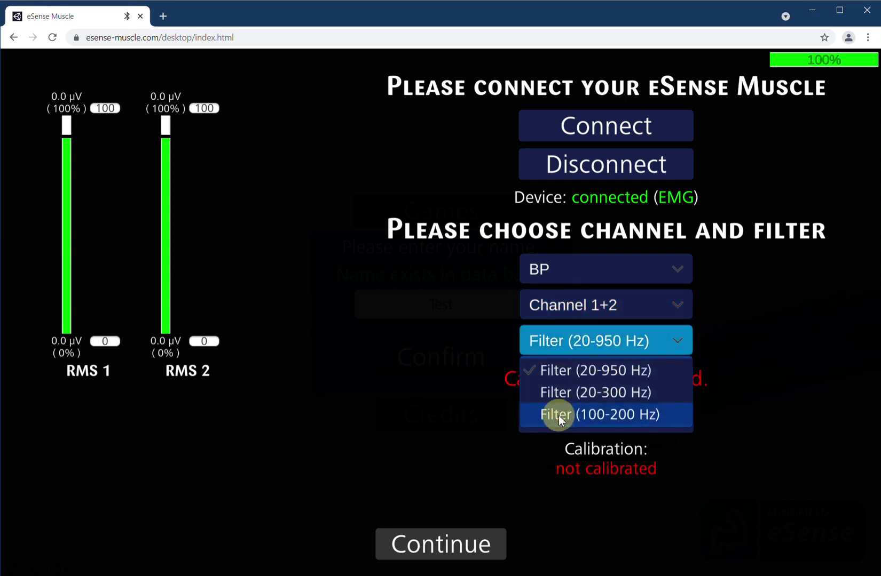
left_click(558, 416)
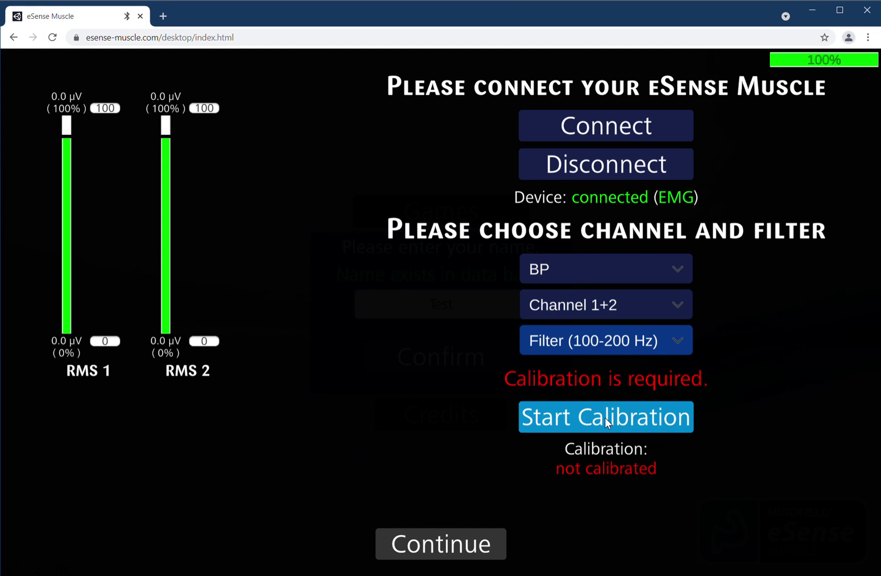
left_click(555, 421)
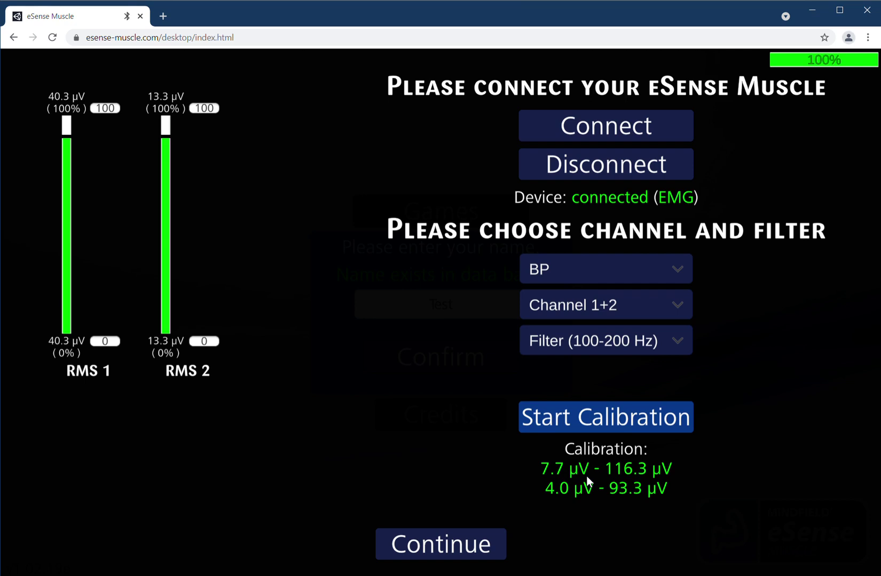
Continue past the setup, confirm the user name Test, and open the Oscilloscope.
left_click(464, 541)
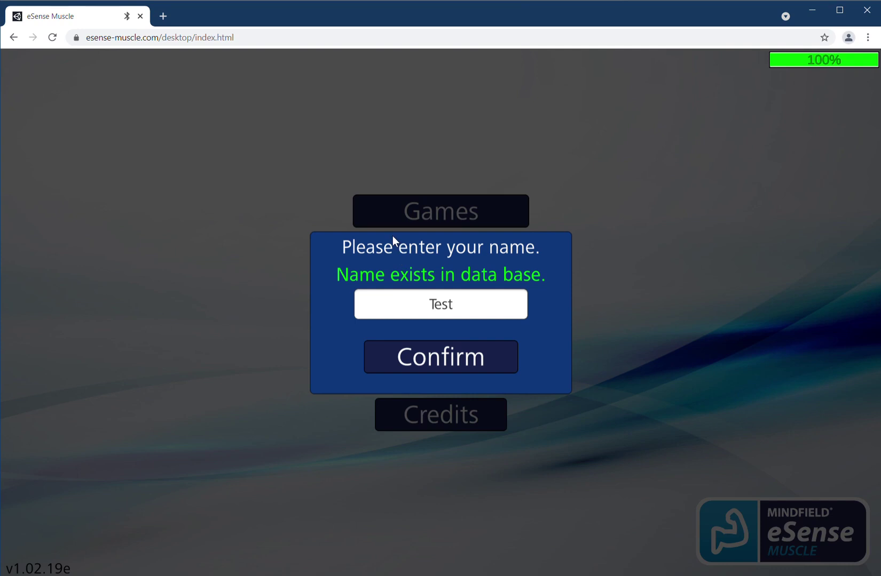
left_click(445, 360)
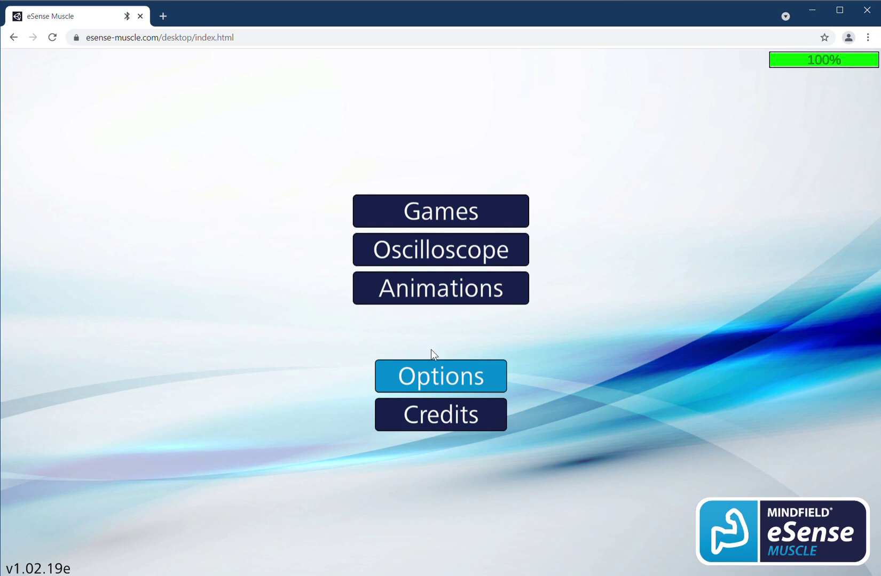
left_click(447, 255)
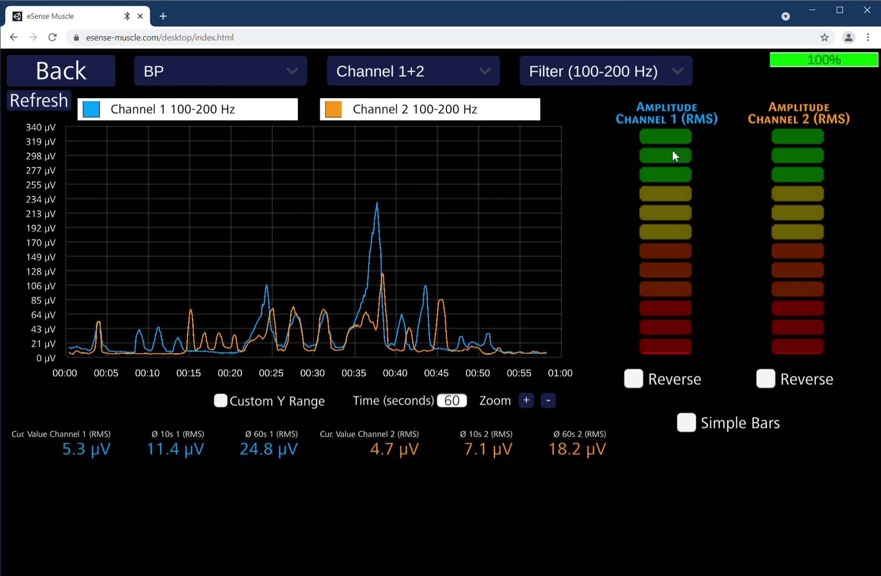
Display the amplitudes as simple bars and reverse the bars of both channels.
left_click(686, 424)
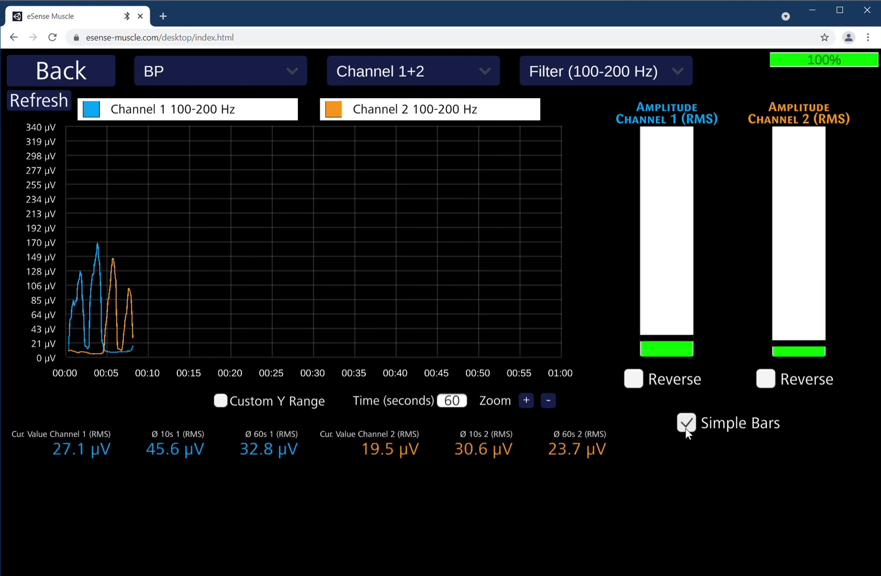
left_click(635, 380)
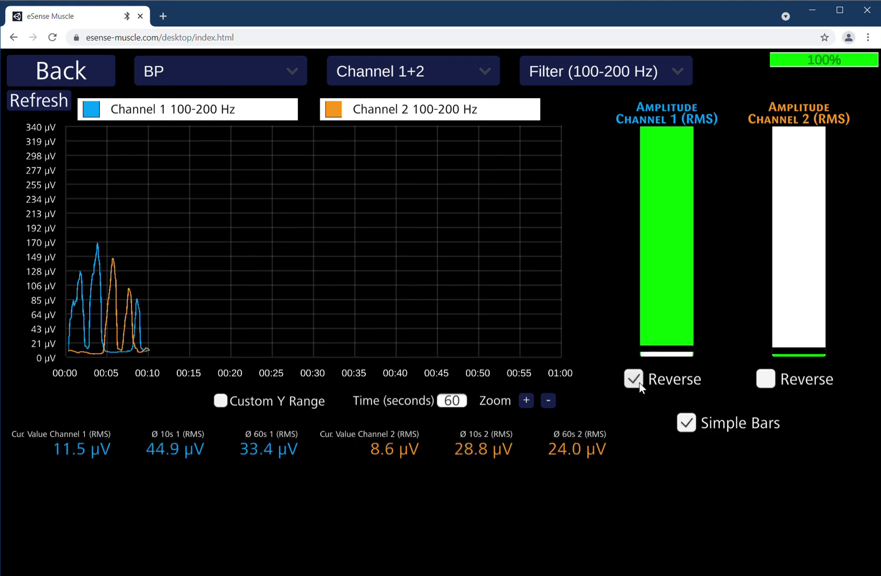
left_click(765, 378)
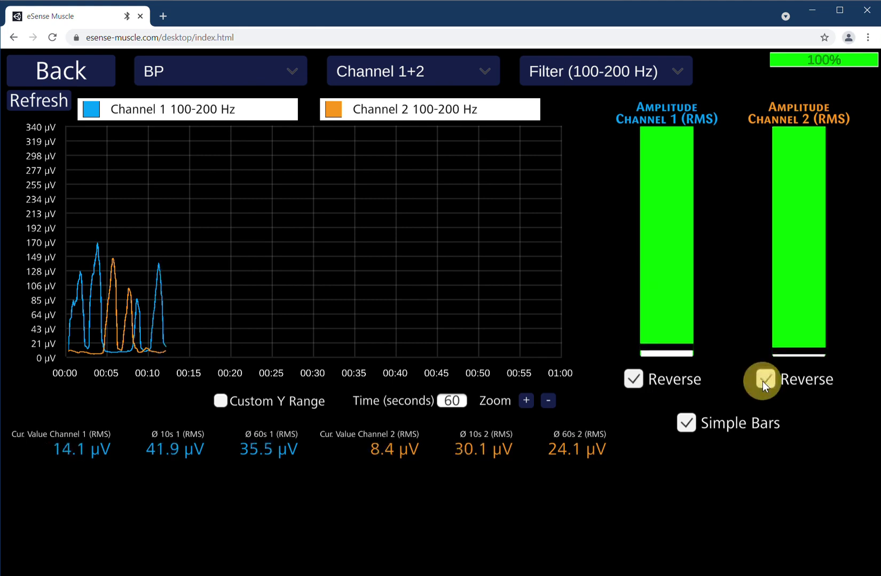
Turn off simple bars and the reversed display for both channels' amplitude bars.
left_click(686, 424)
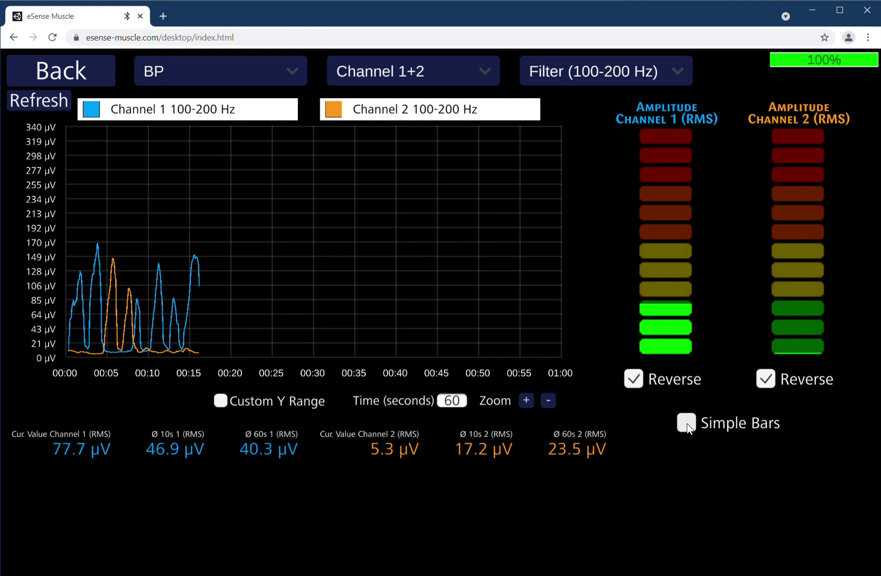
left_click(634, 380)
left_click(768, 380)
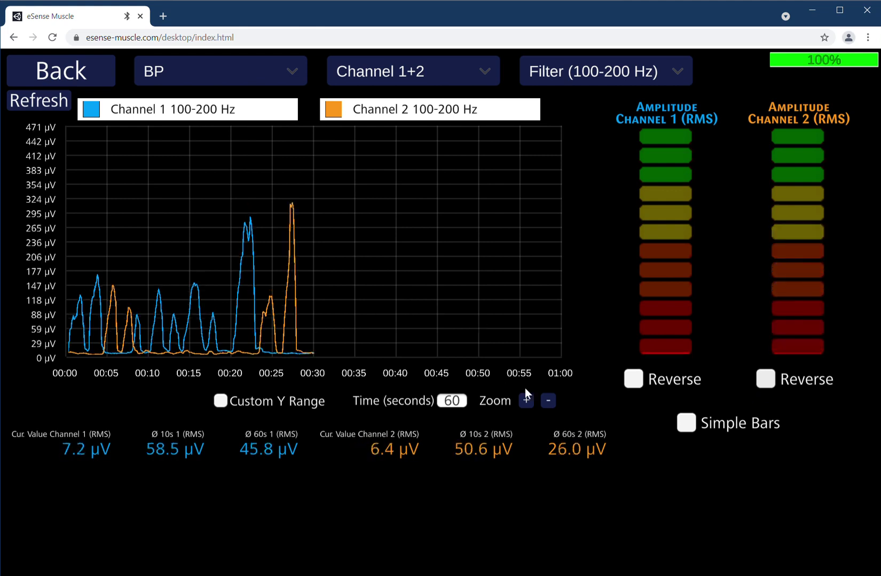
Zoom in one level on the oscilloscope graph and return to the main menu.
left_click(527, 402)
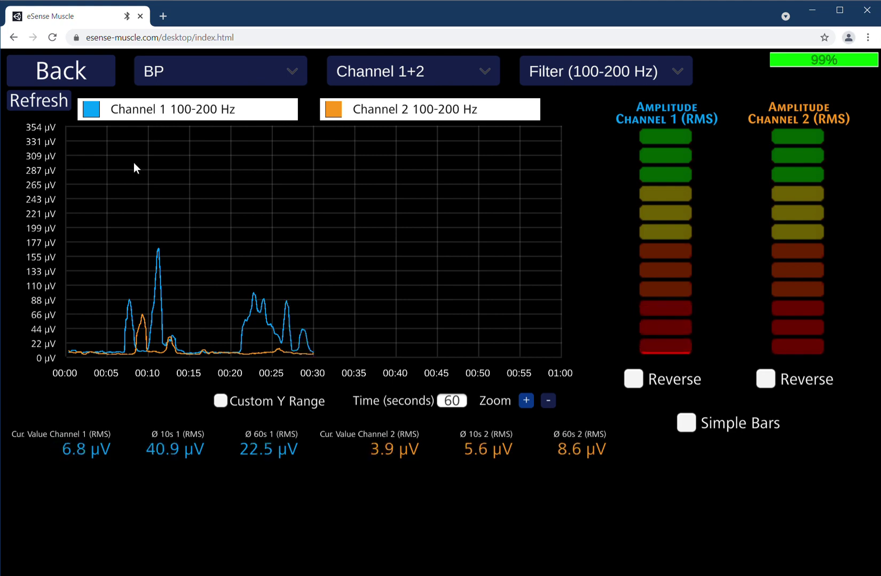
left_click(63, 73)
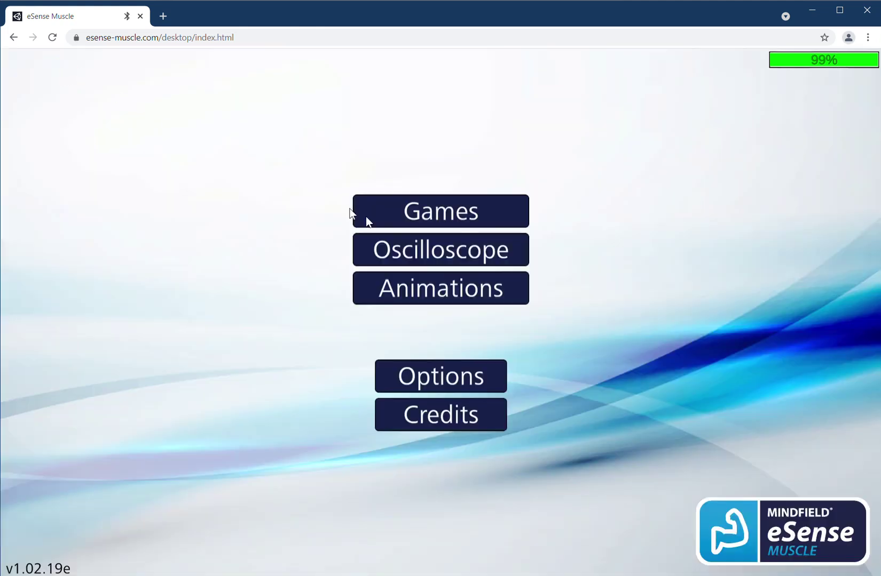
Open the two-channel Seesaw animation and calibrate it to the current muscle signals.
left_click(458, 291)
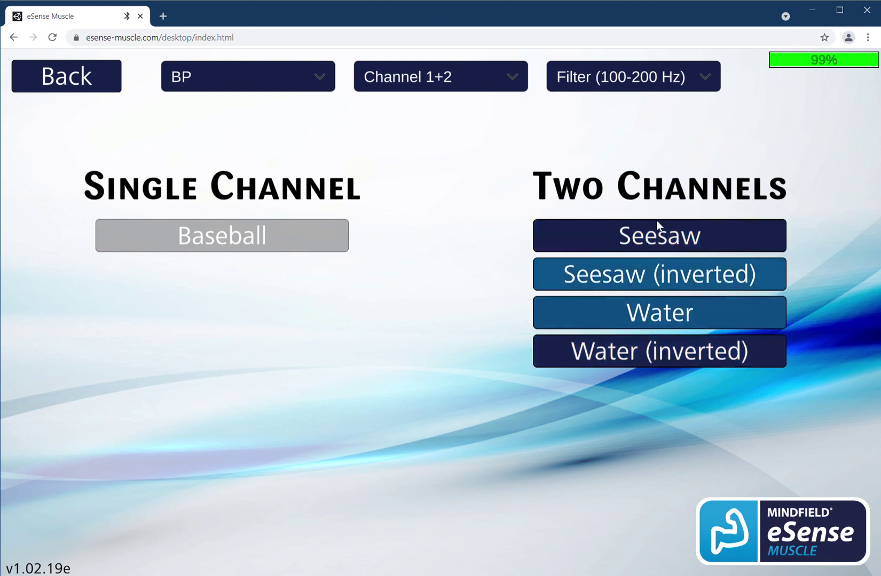
left_click(648, 236)
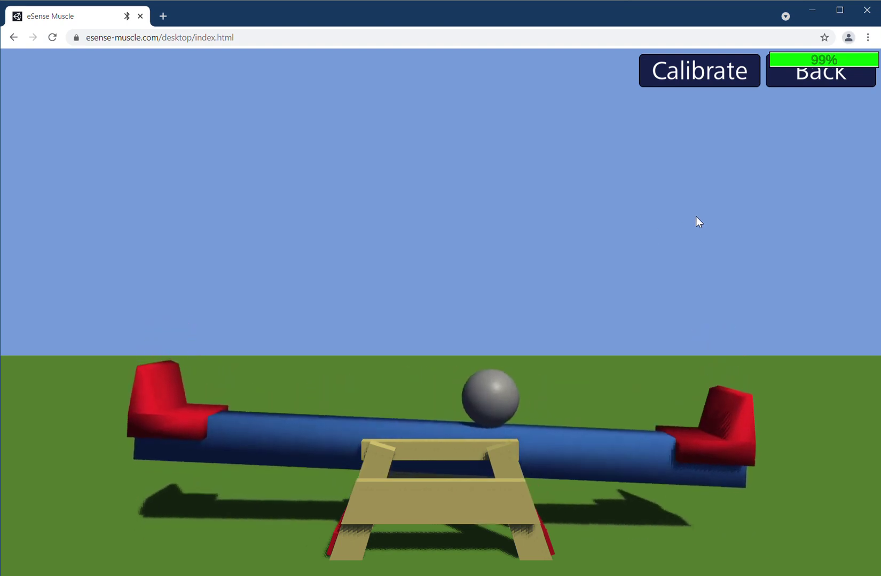
left_click(711, 72)
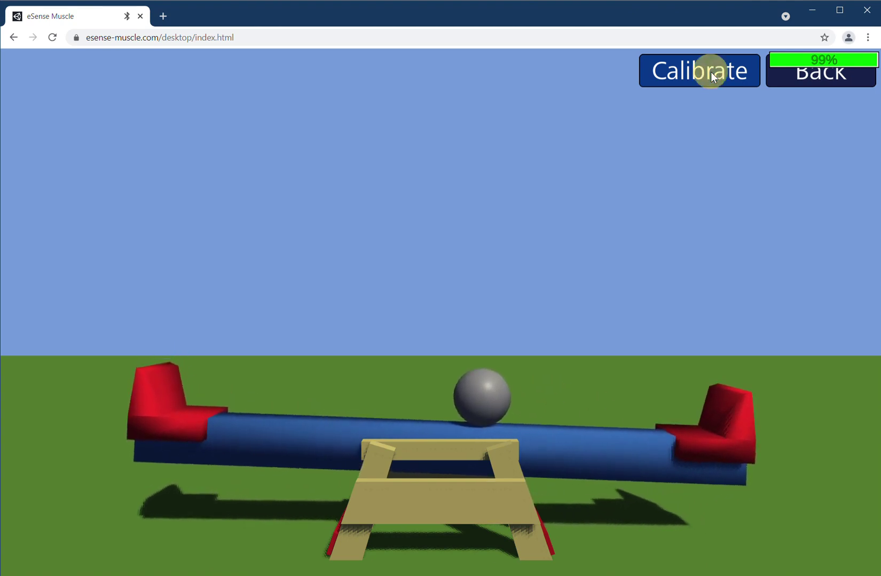
Recalibrate the Seesaw animation and switch to the Seesaw (inverted) animation.
left_click(711, 72)
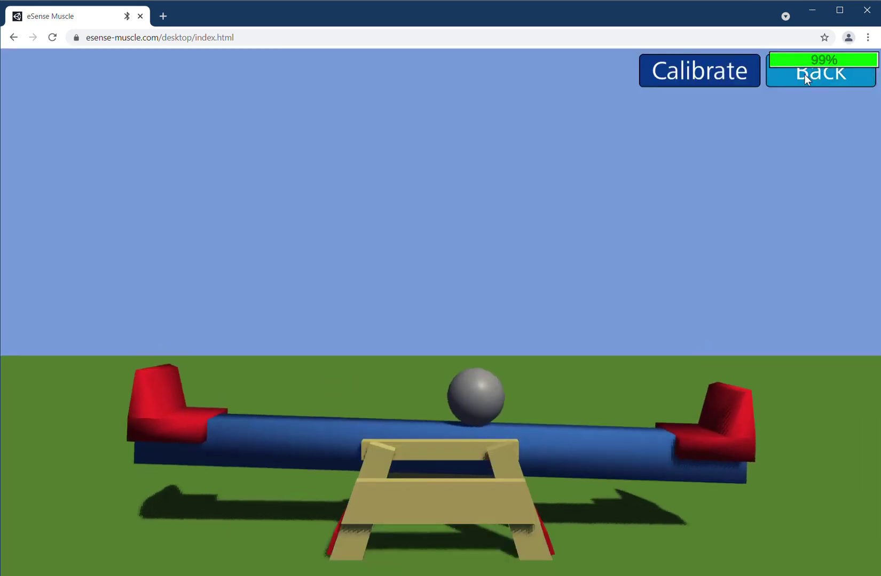
left_click(807, 77)
left_click(660, 287)
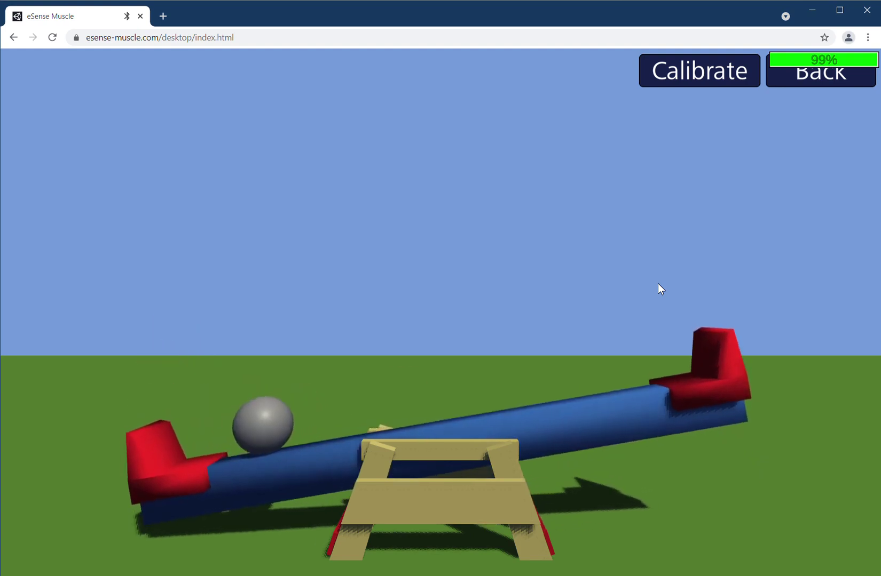
Leave the inverted seesaw, run the two-channel Water animation and return to the animation list.
left_click(837, 78)
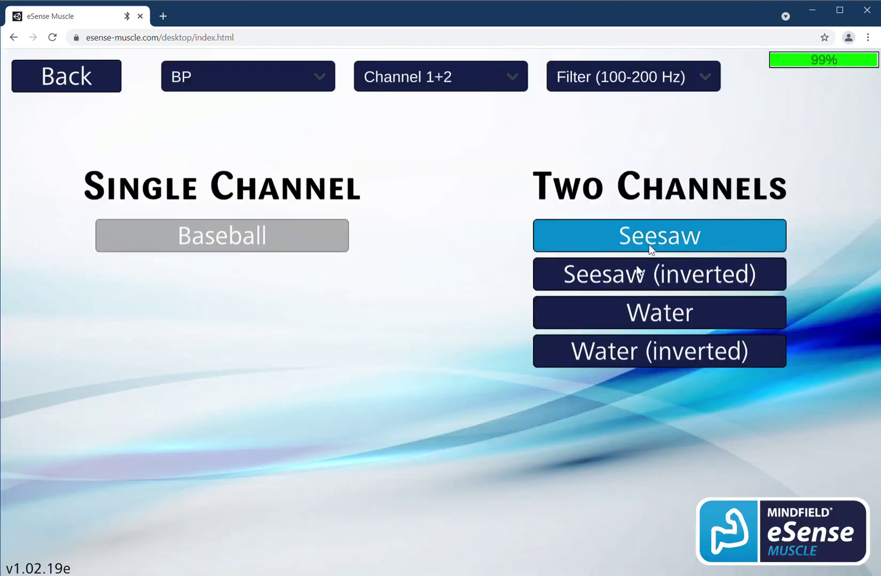
left_click(615, 311)
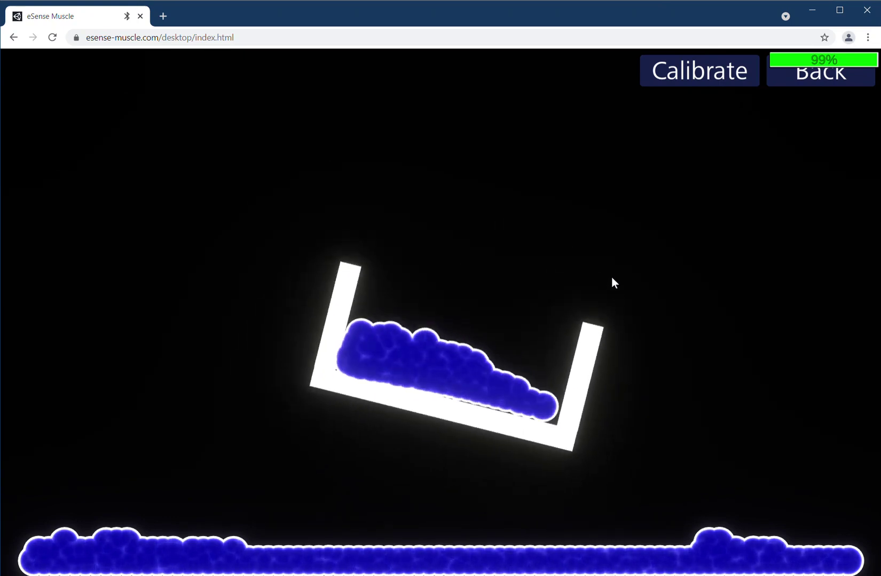
left_click(838, 75)
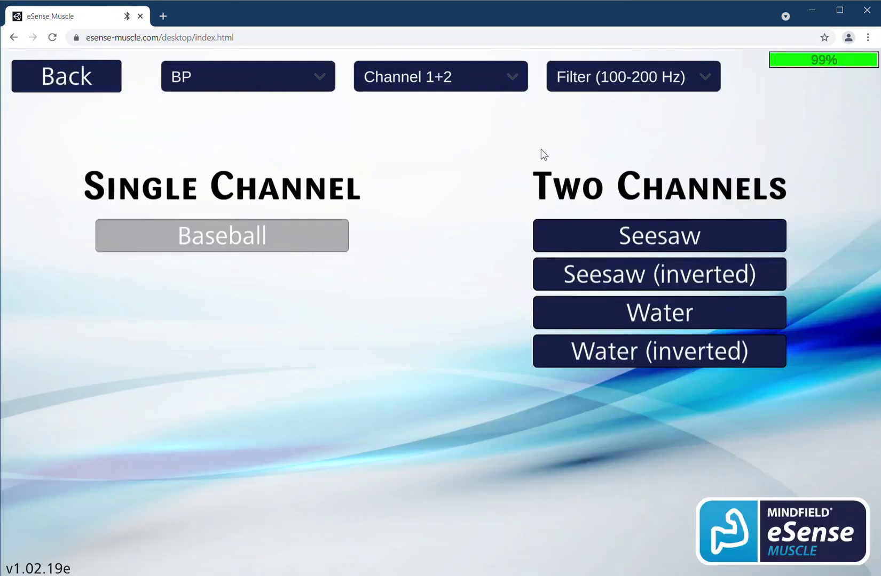
Switch the animation input to Channel 1, run the single-channel Baseball animation and return to the main menu.
left_click(480, 79)
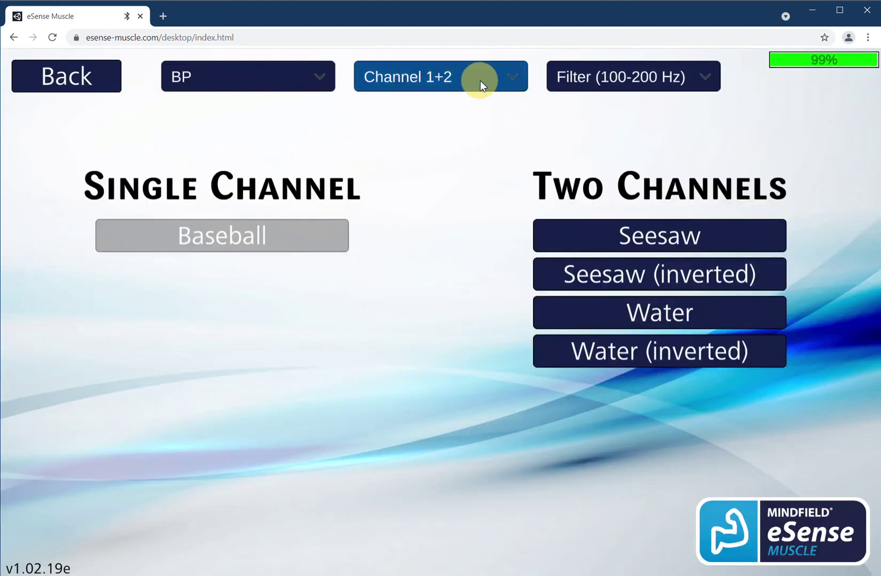
left_click(434, 105)
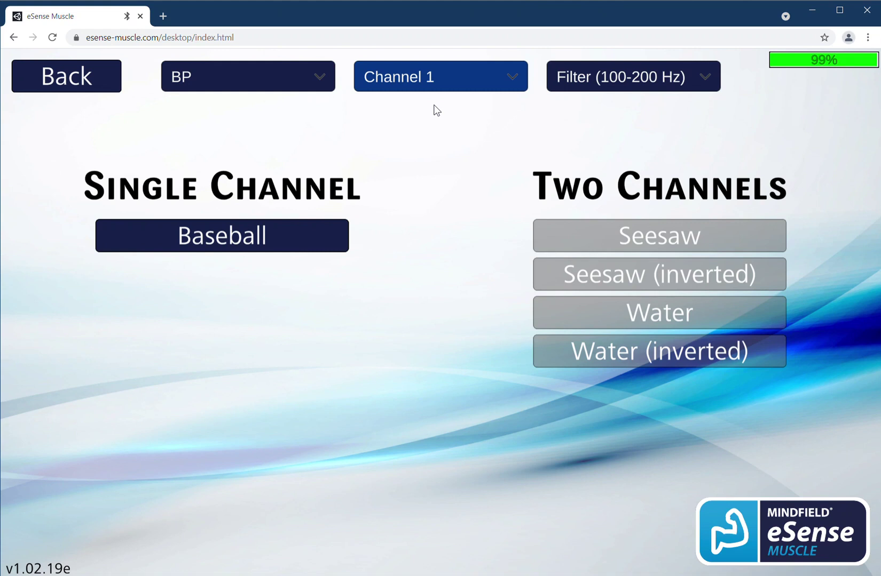
left_click(271, 239)
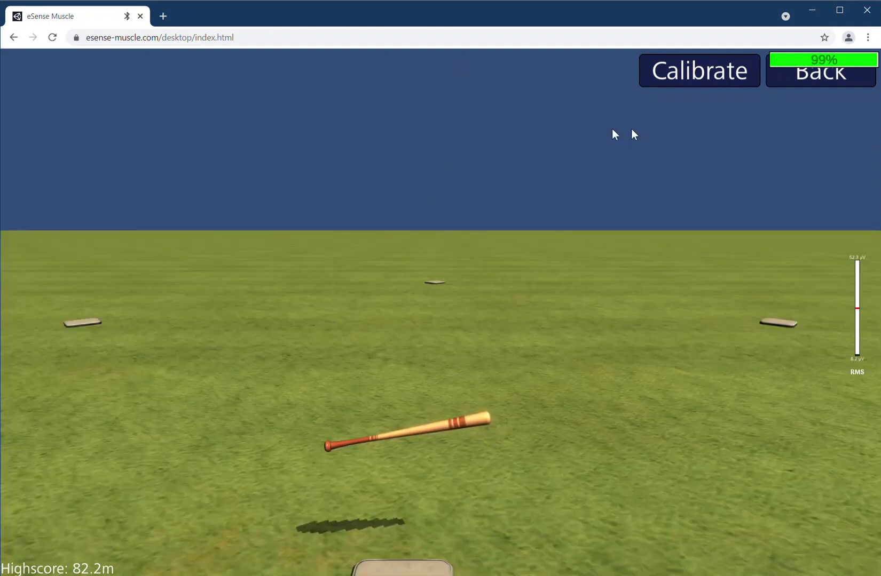
left_click(826, 80)
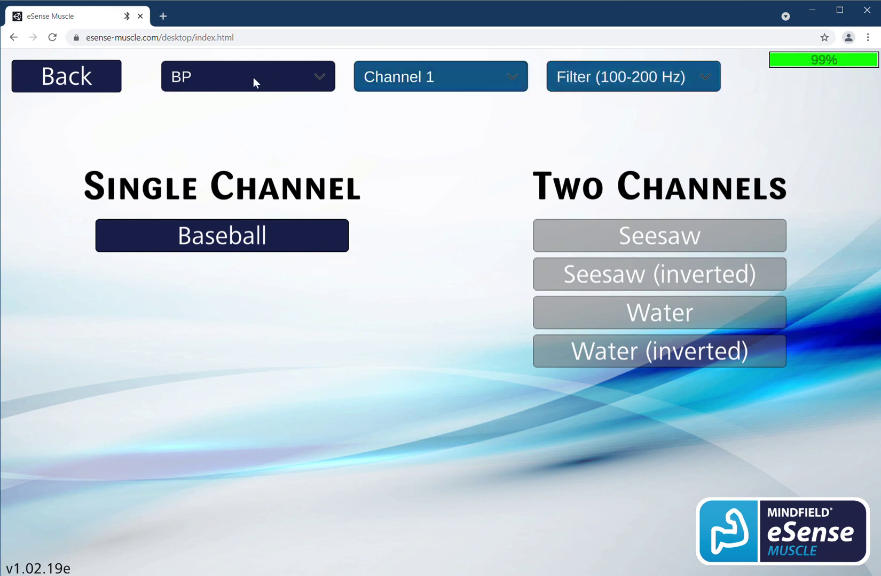
left_click(57, 78)
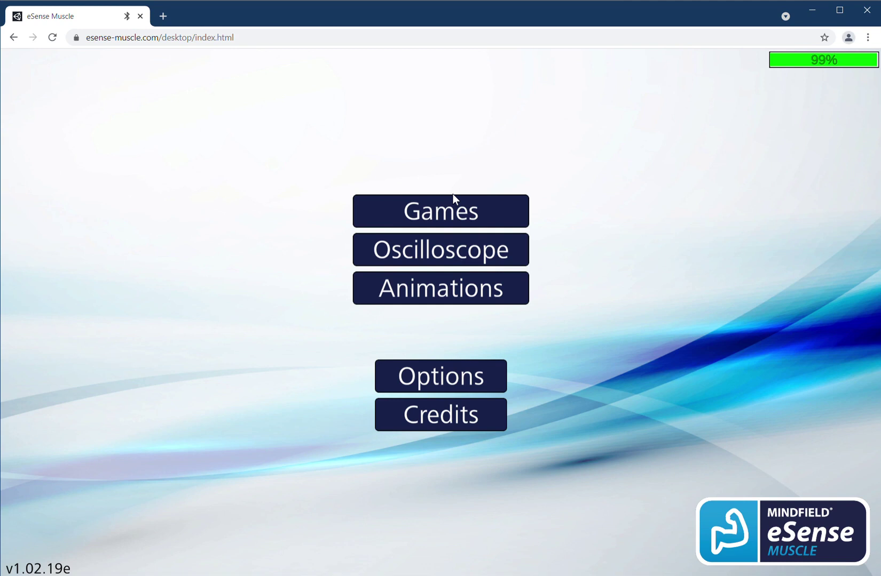
Open the Coins game and play the flight level "Level 5 - Lava Cave".
left_click(412, 212)
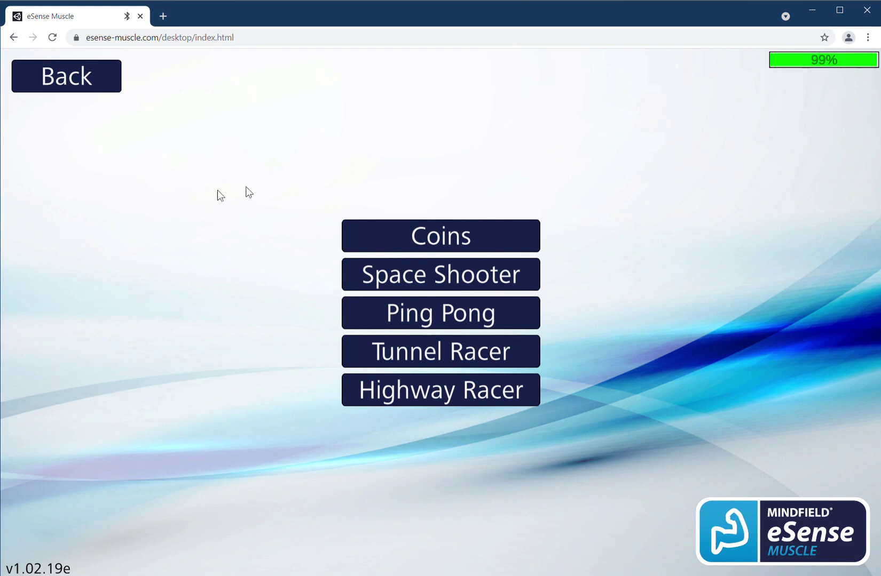
left_click(510, 230)
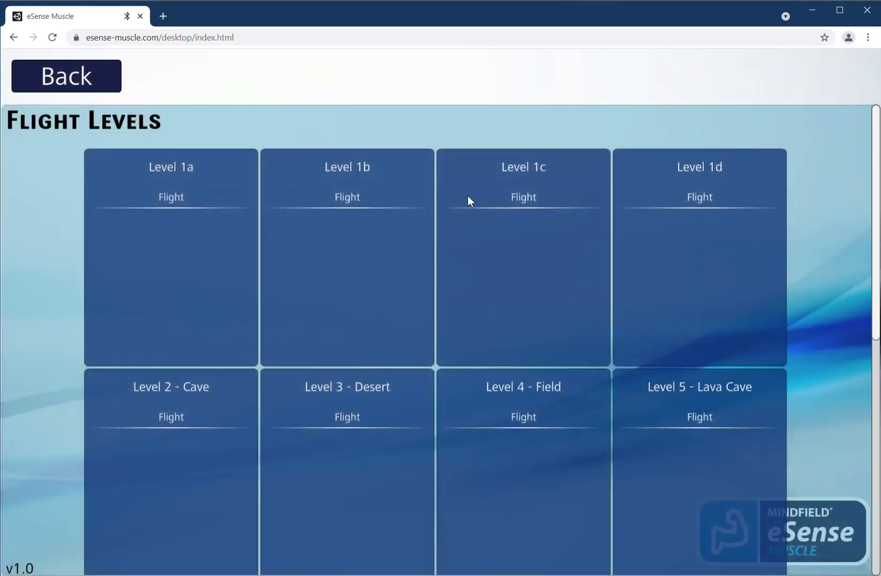
scroll(468, 196, "down", 1)
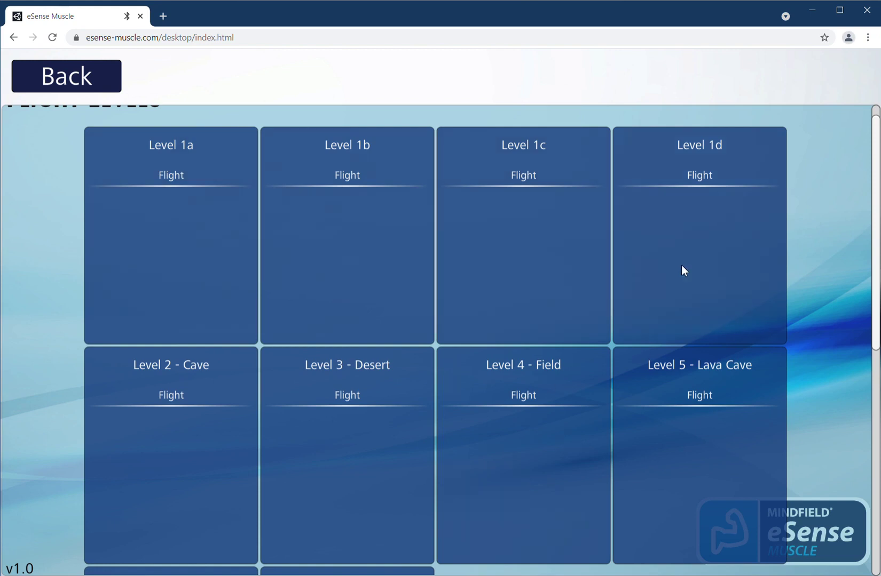
scroll(681, 267, "down", 1)
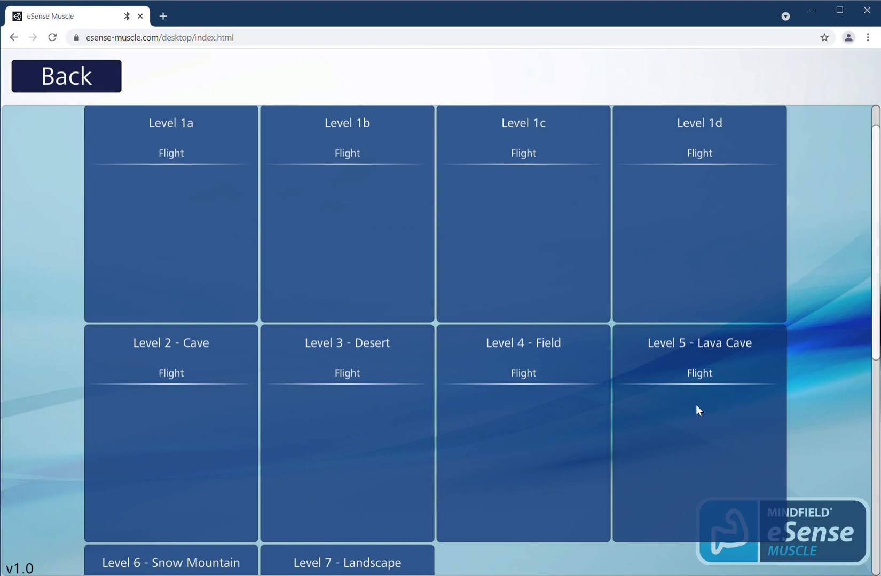
left_click(667, 396)
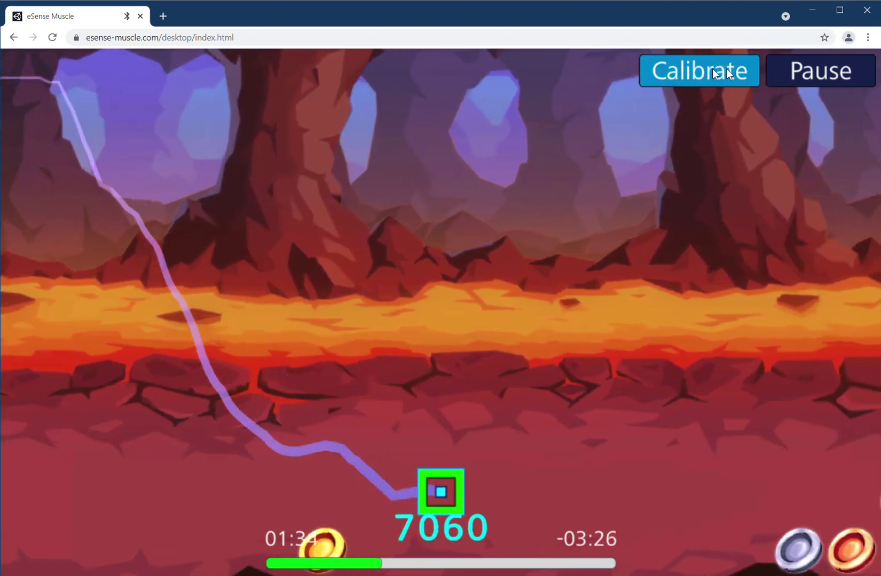
Pause the lava cave run, return to the level selection and play flight Level 1a.
left_click(829, 68)
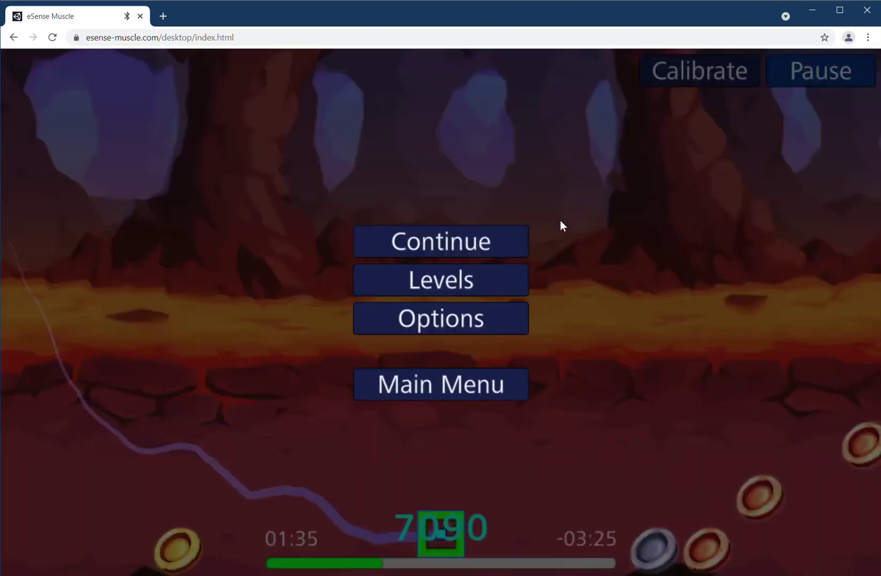
left_click(453, 278)
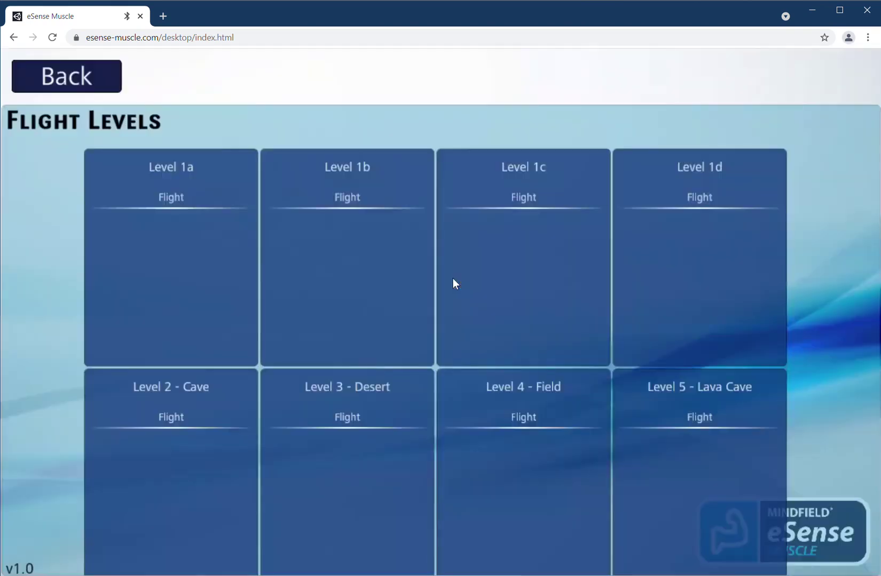
scroll(527, 295, "down", 2)
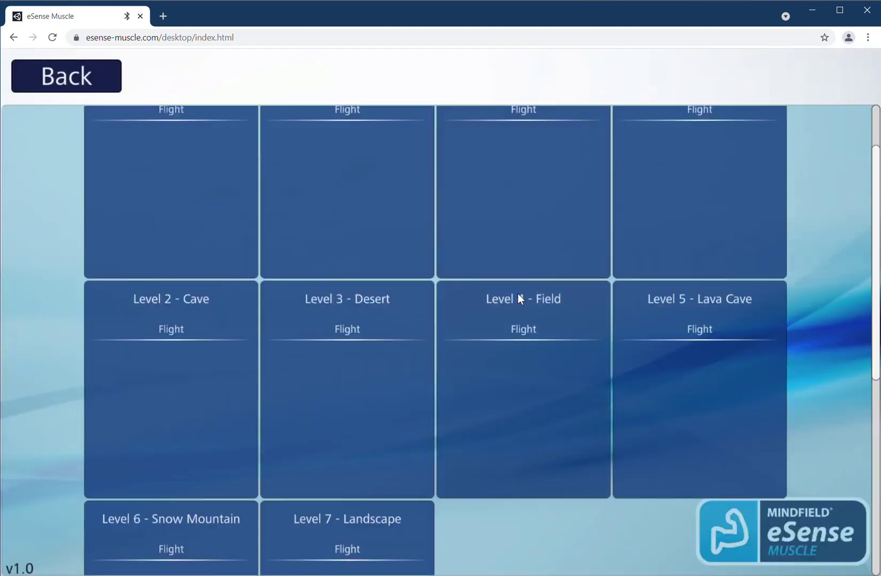
scroll(378, 336, "up", 2)
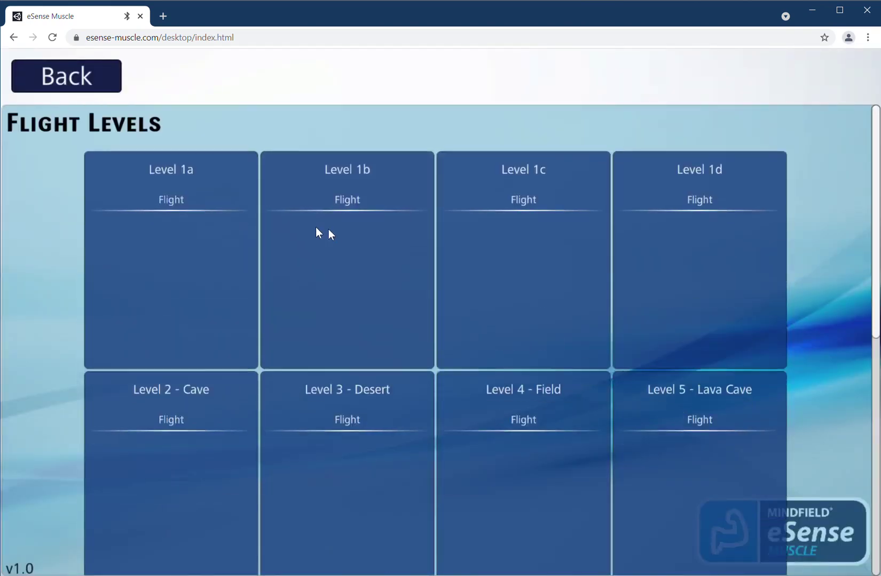
left_click(194, 259)
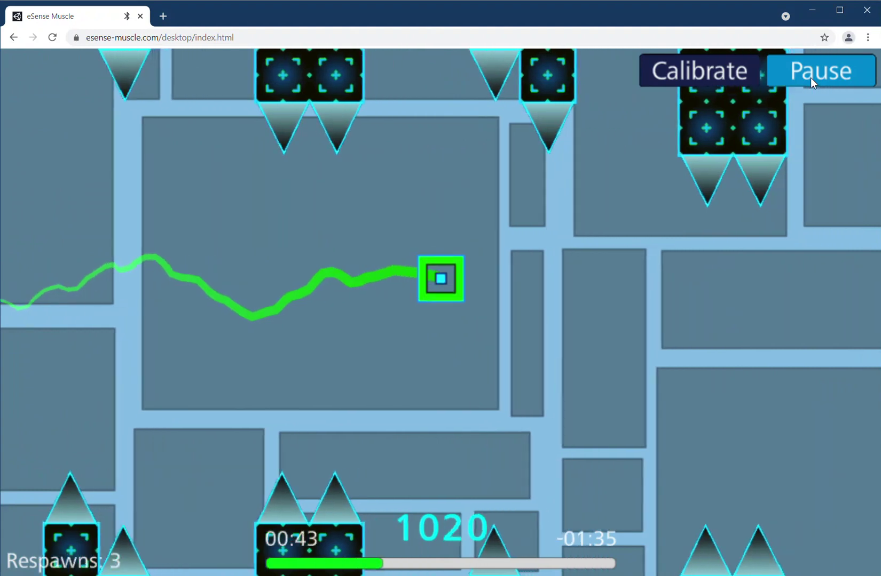
Quit the Coins level, play a round of Ping Pong and return to the games list.
left_click(810, 77)
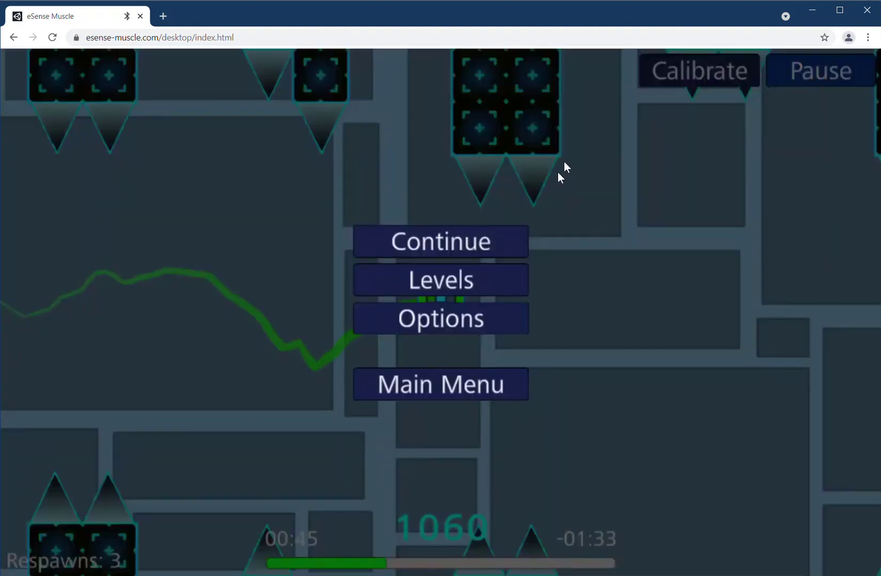
left_click(402, 380)
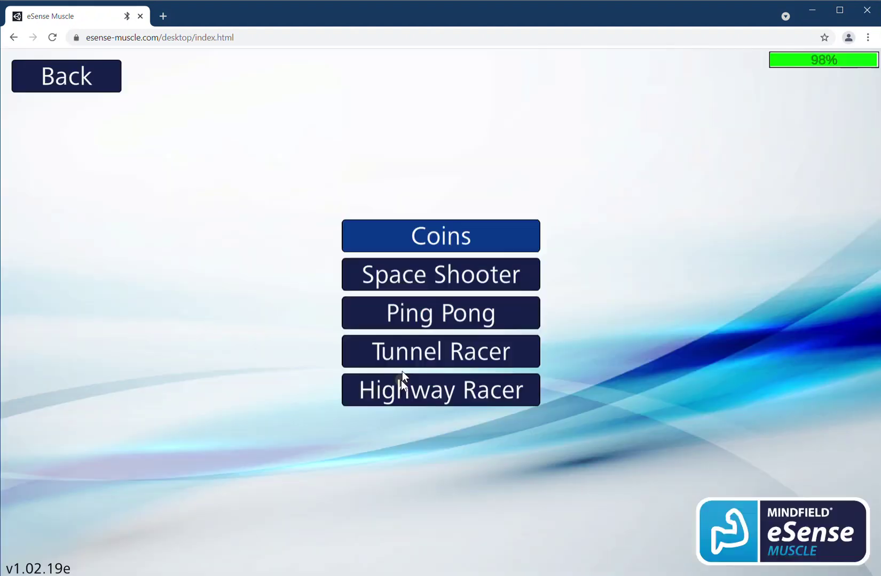
left_click(419, 316)
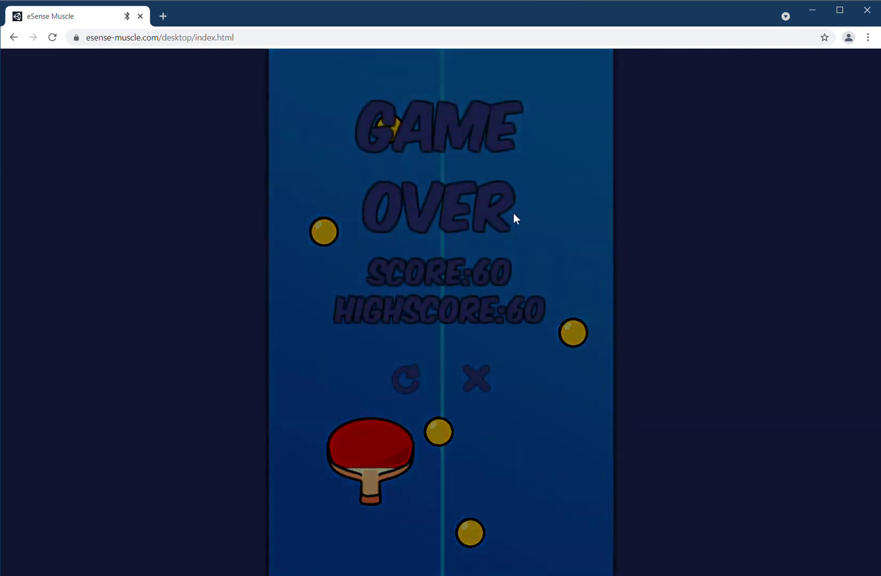
left_click(481, 380)
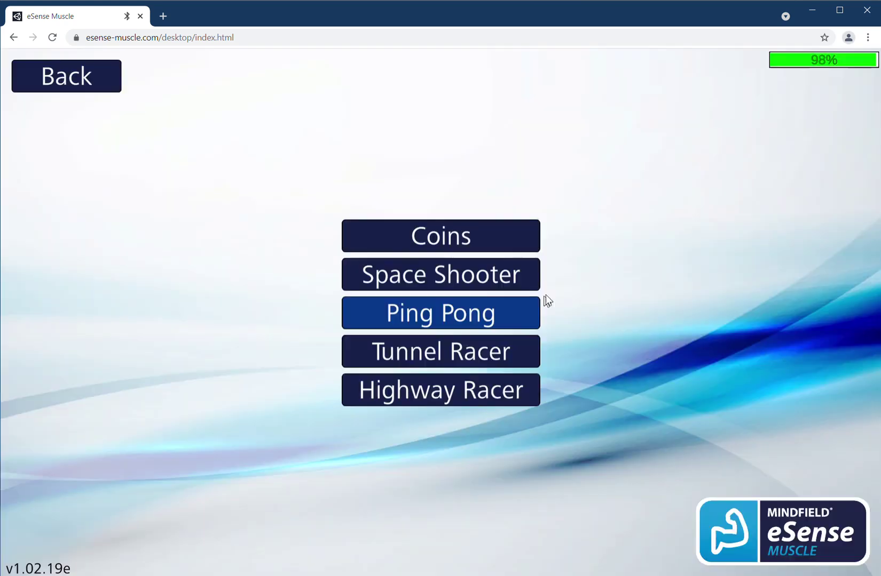
left_click(512, 275)
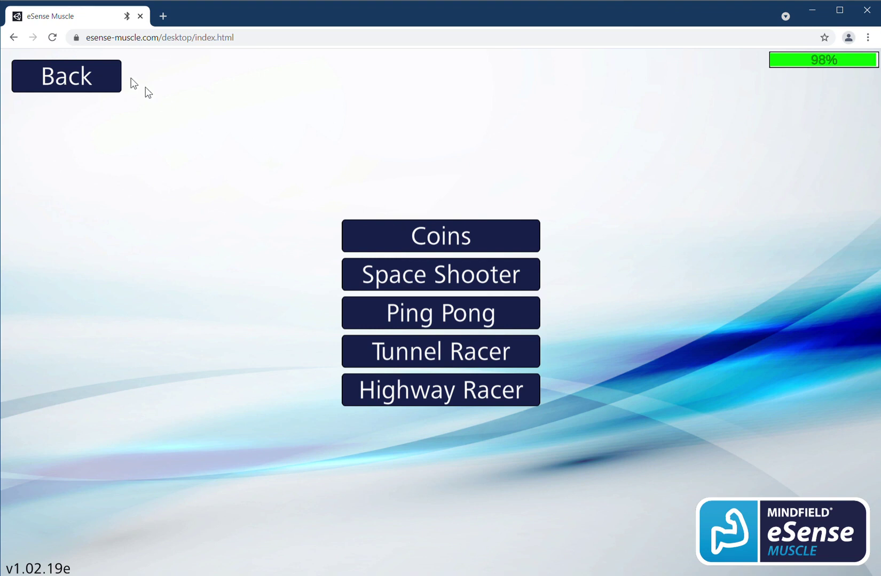
Examine the general options, including player switching, and the audio volume settings, and return to the main menu.
left_click(83, 77)
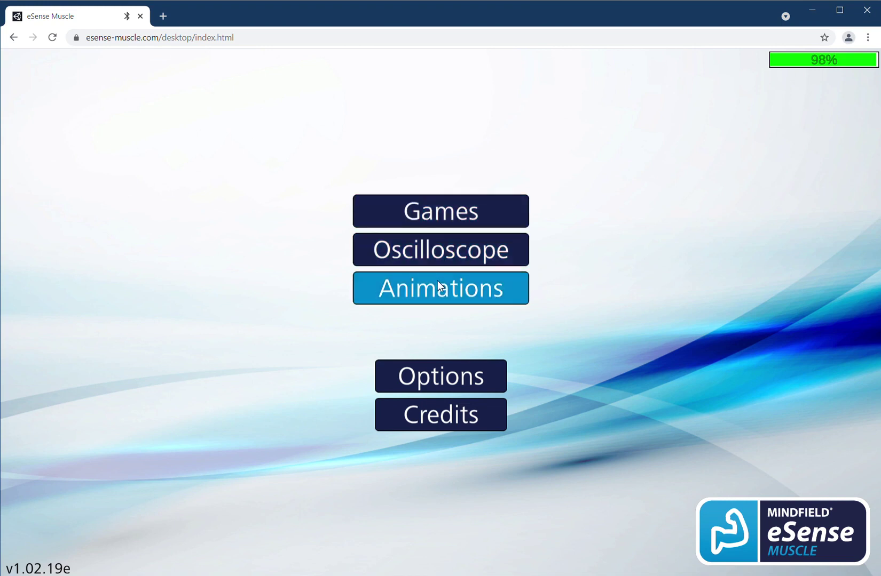
left_click(461, 377)
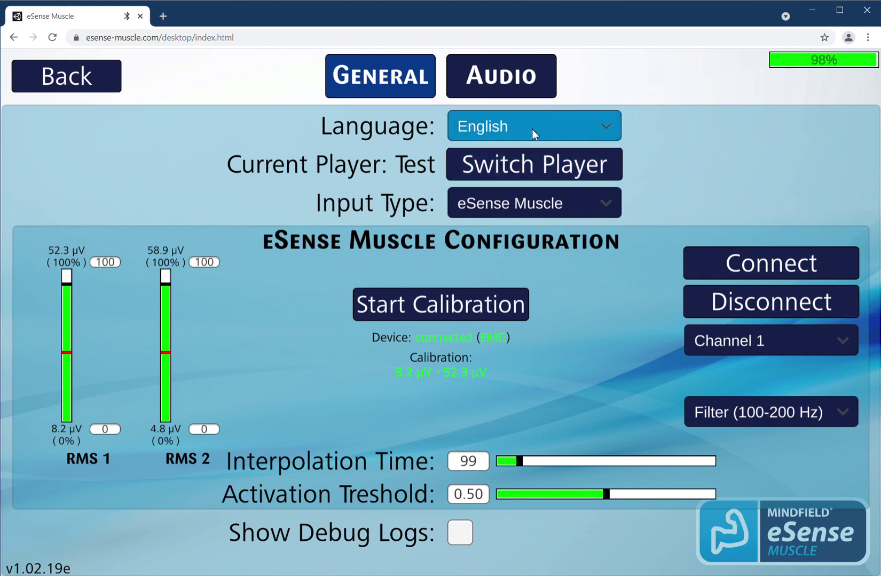
left_click(526, 165)
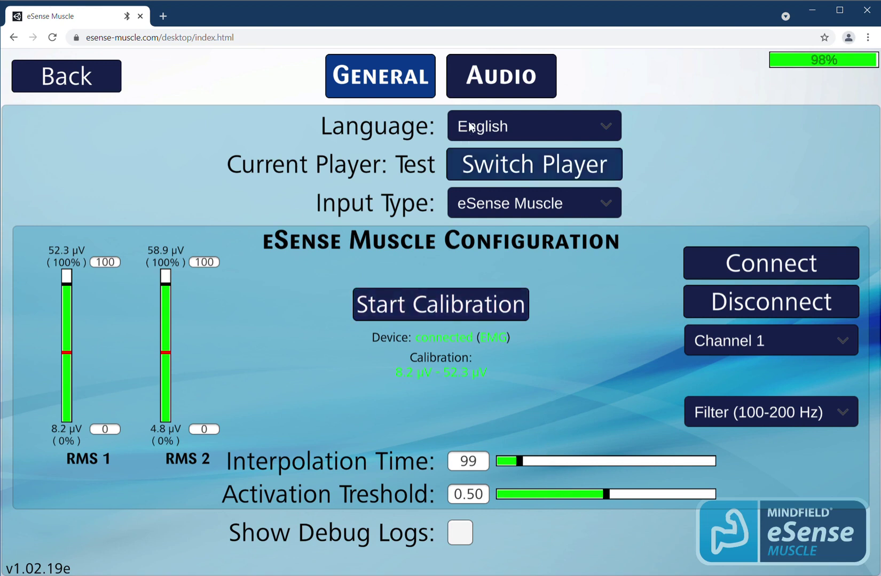
left_click(473, 83)
left_click(360, 75)
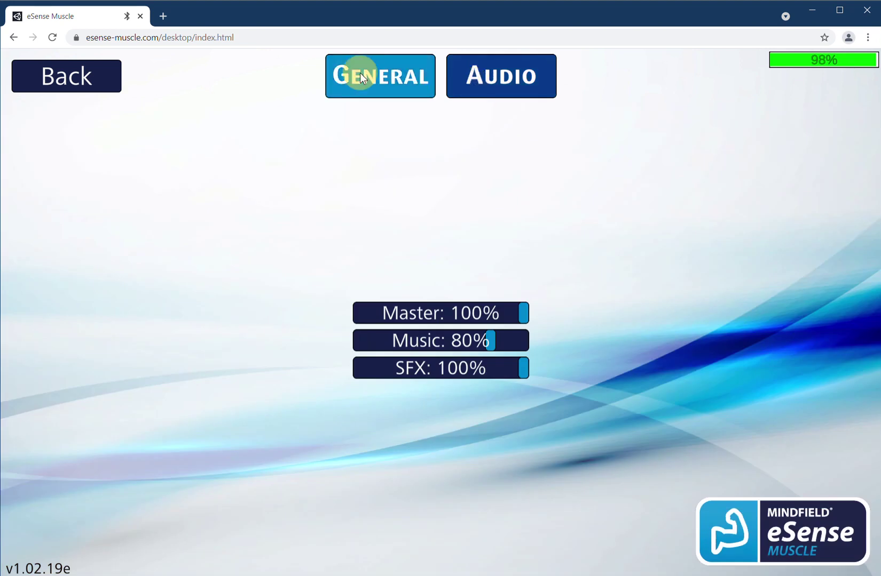
left_click(55, 70)
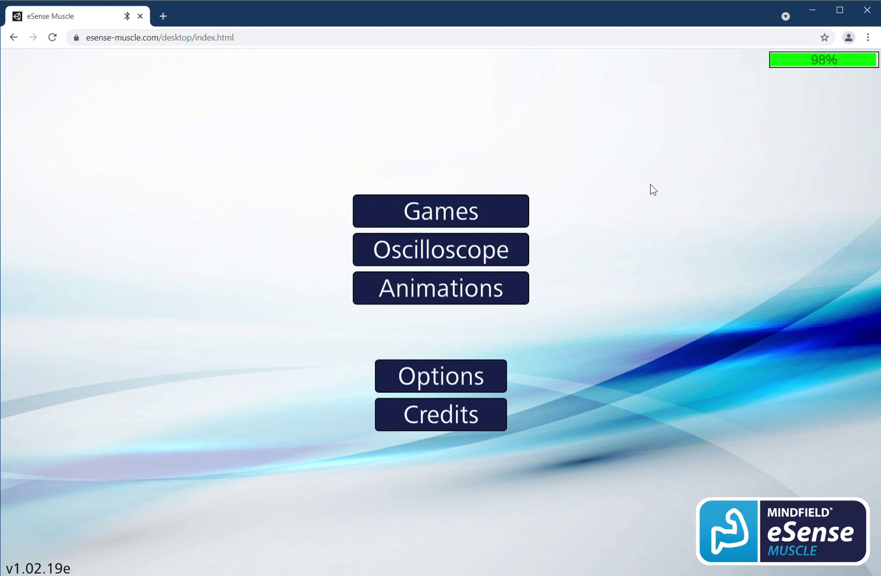